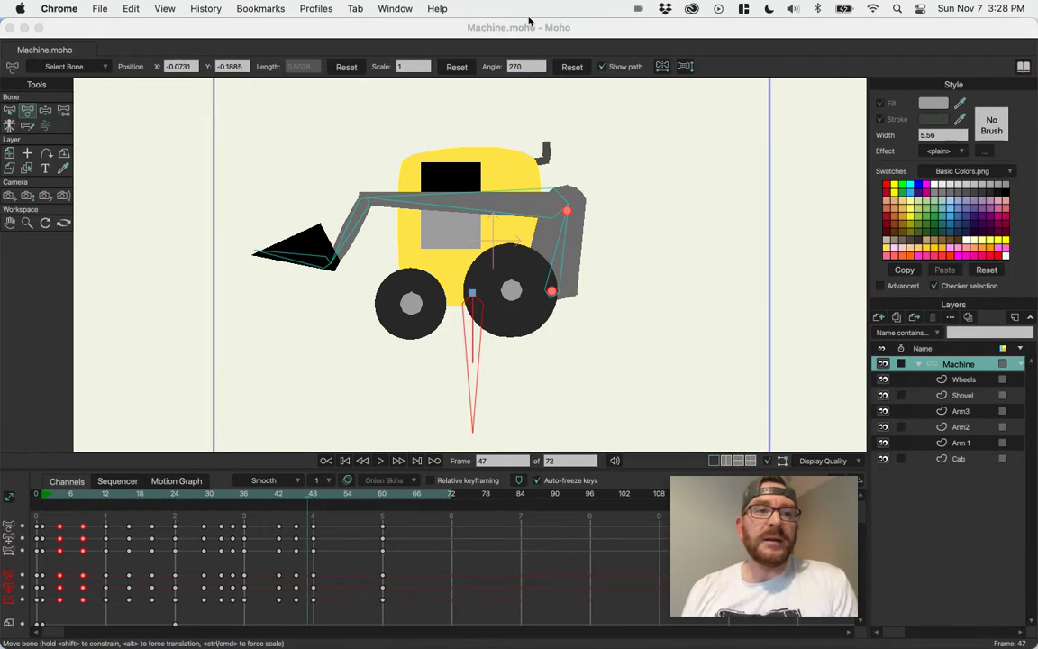
Bring the Moho window showing Machine.moho in front of Chrome.
{"action": "left_click", "coordinate": [315, 36]}
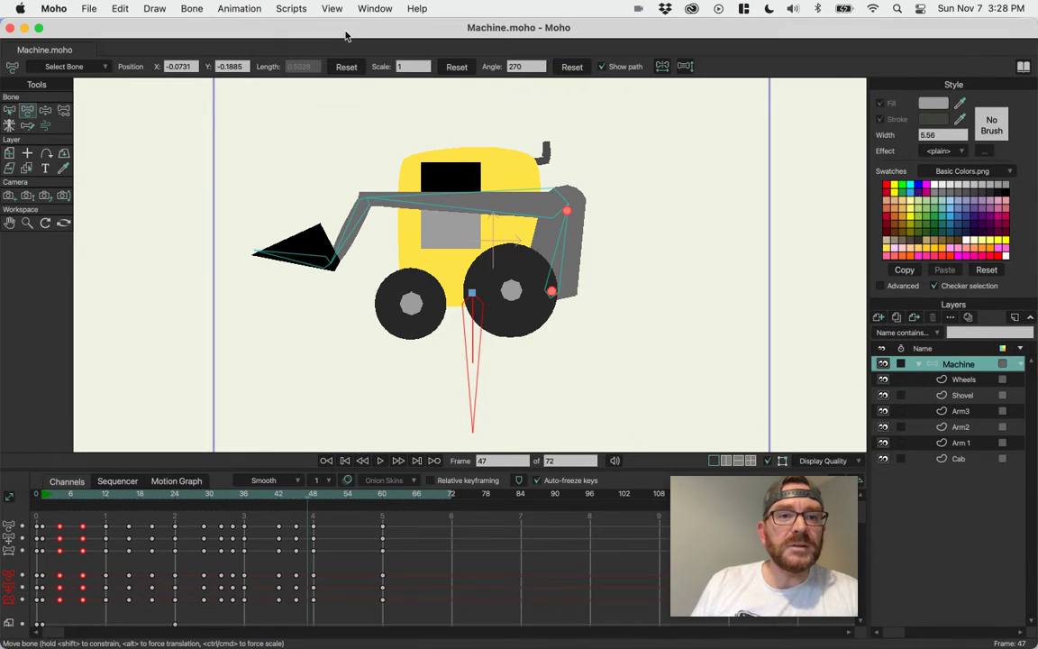
Choose Export Animation… from Moho's File menu.
{"action": "left_click", "coordinate": [89, 8]}
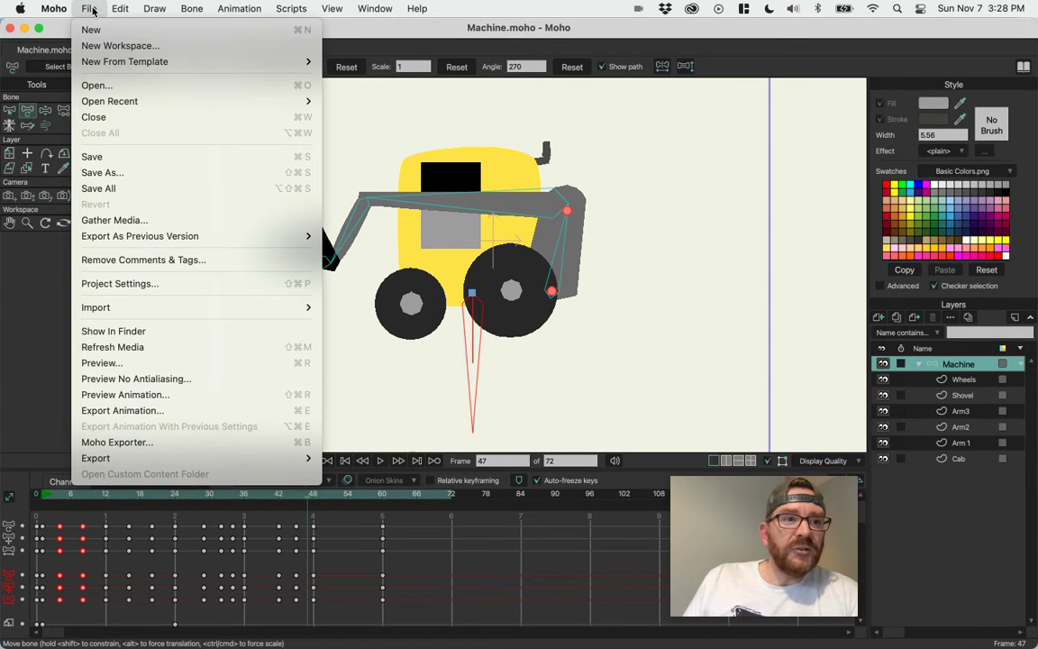
{"action": "mouse_move", "coordinate": [155, 460]}
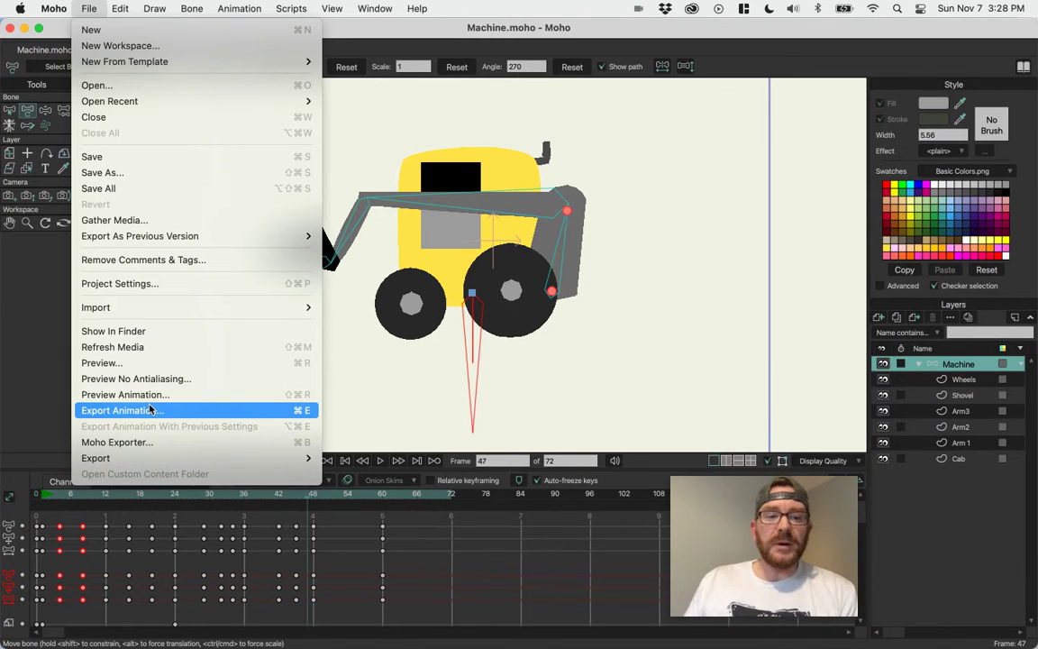
{"action": "left_click", "coordinate": [215, 415]}
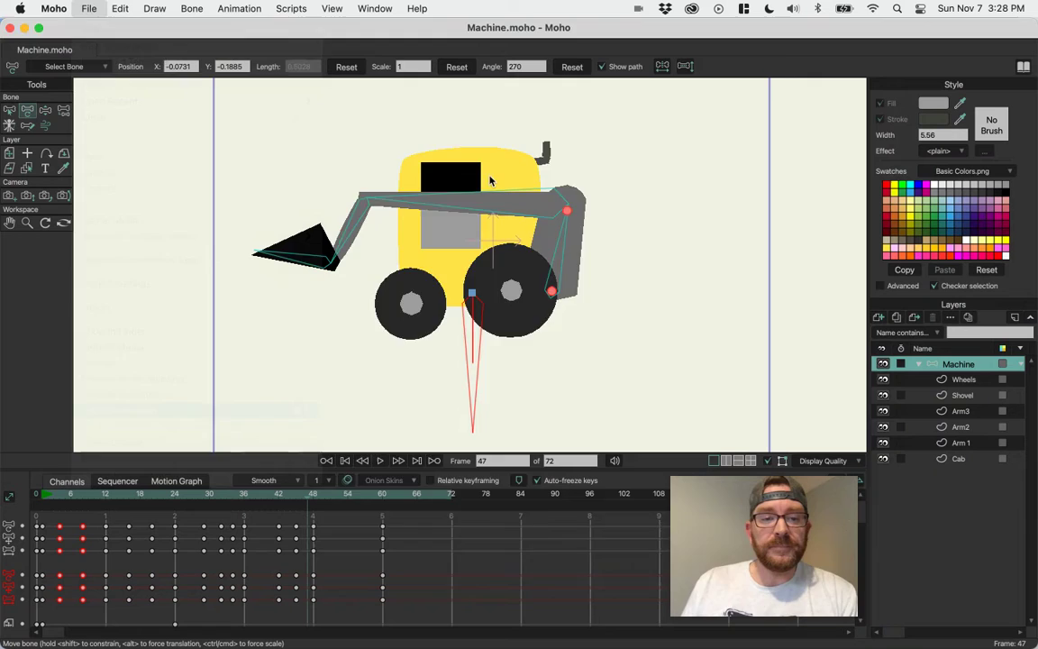
Reposition the Export Animation dialog and drop down its Format list.
{"action": "left_click_drag", "start_coordinate": [523, 132], "coordinate": [453, 110]}
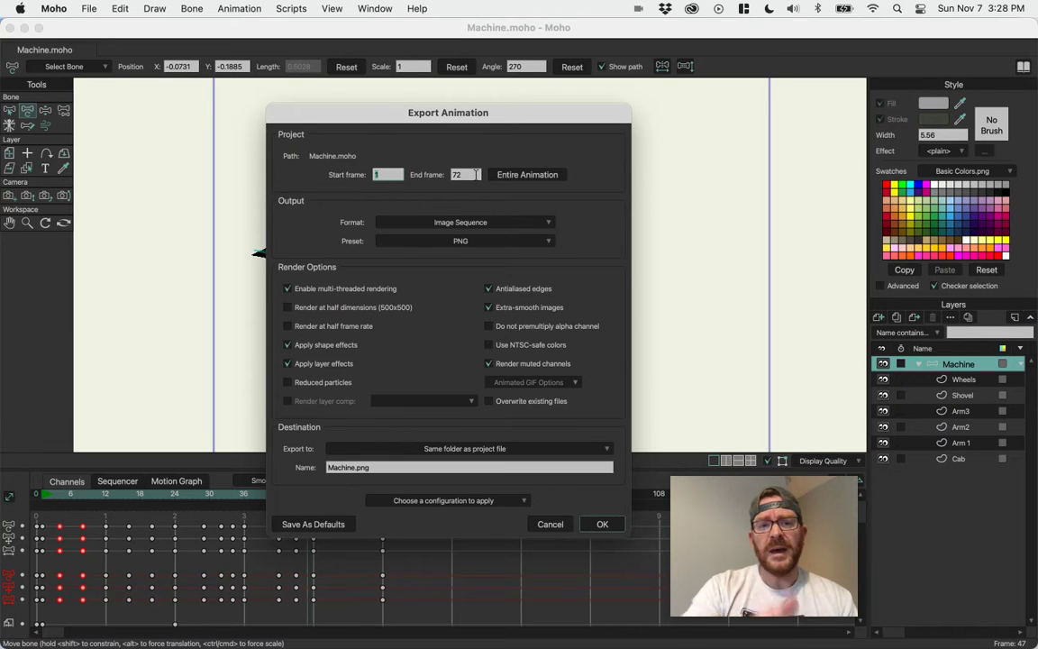
{"action": "left_click_drag", "start_coordinate": [498, 124], "coordinate": [521, 112]}
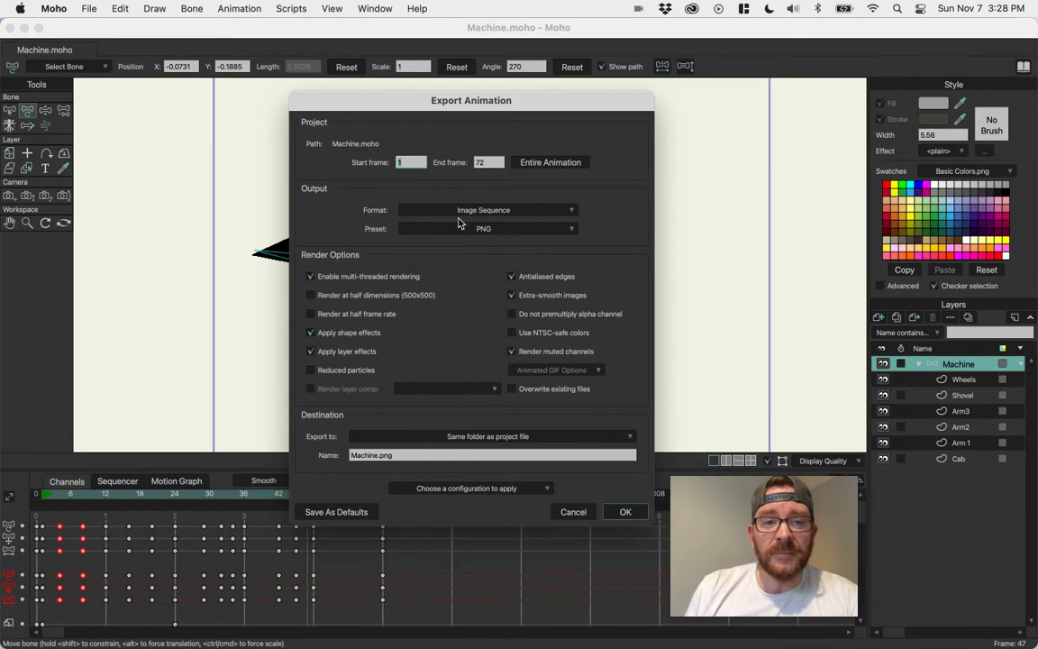
{"action": "left_click", "coordinate": [496, 214]}
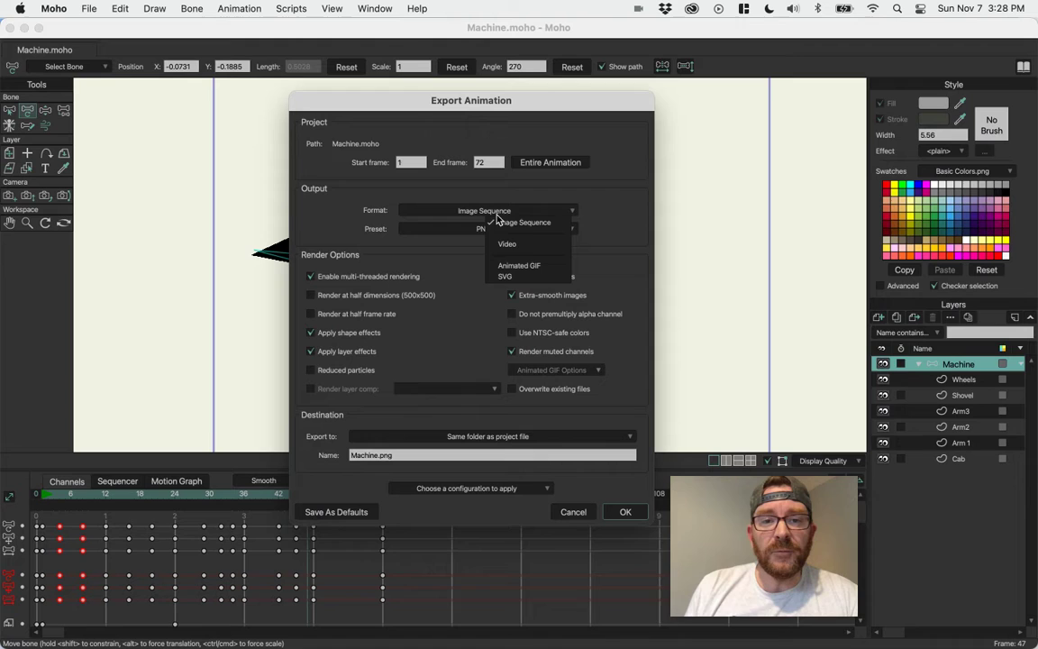
Switch the format to MP4 (H.264-AAC) video as Machine.mp4 with Overwrite existing files on.
{"action": "left_click", "coordinate": [535, 246]}
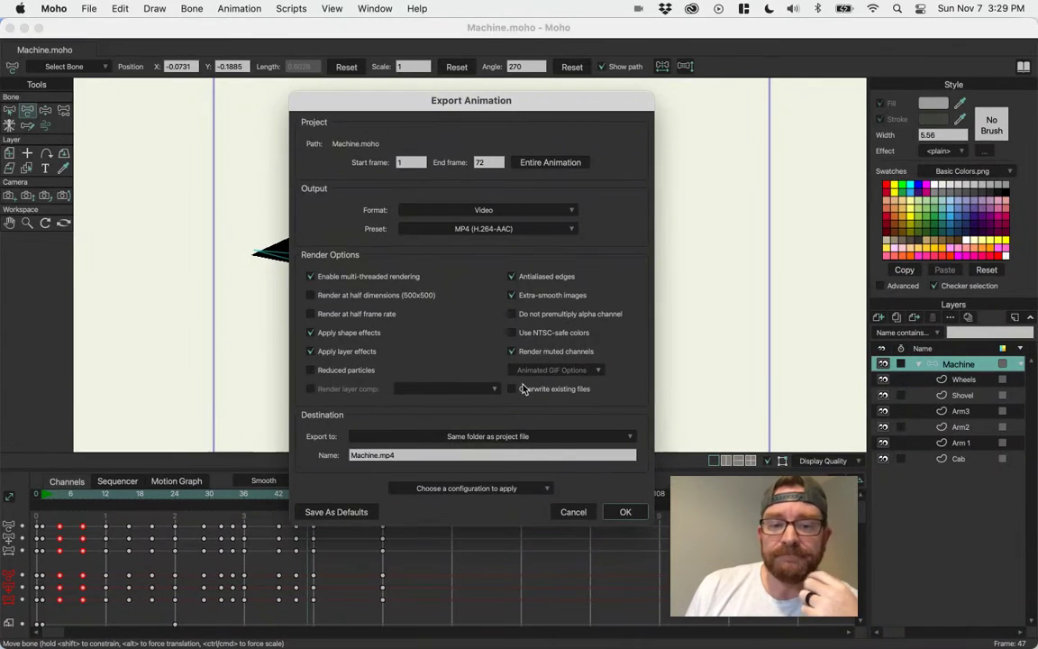
{"action": "left_click", "coordinate": [518, 390]}
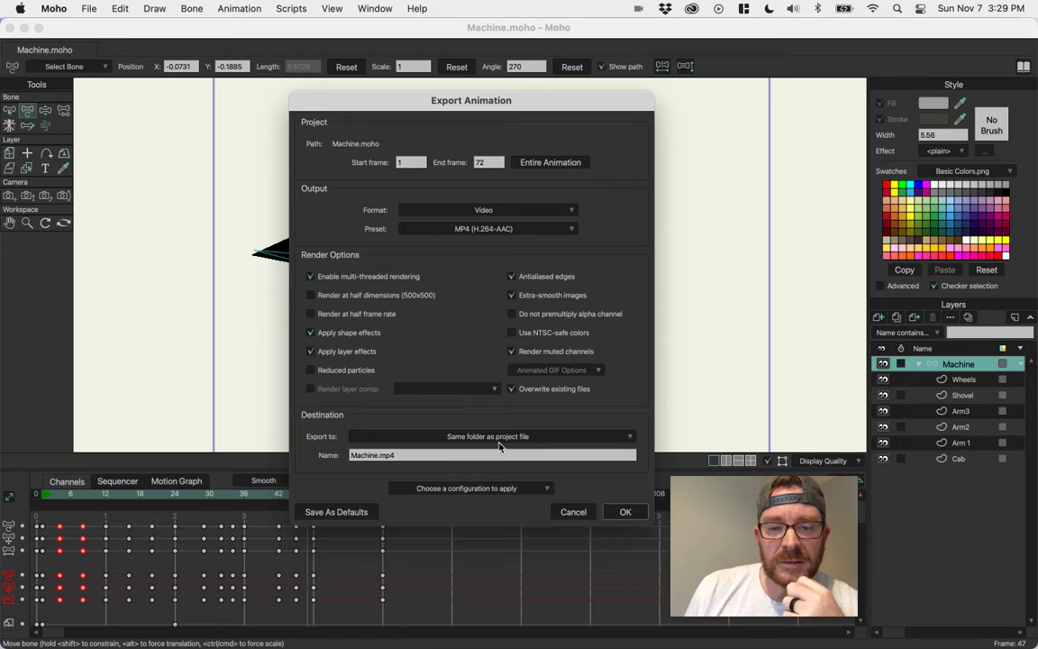
Keep Same folder as project file as the destination and start exporting Machine.mp4.
{"action": "left_click", "coordinate": [445, 437]}
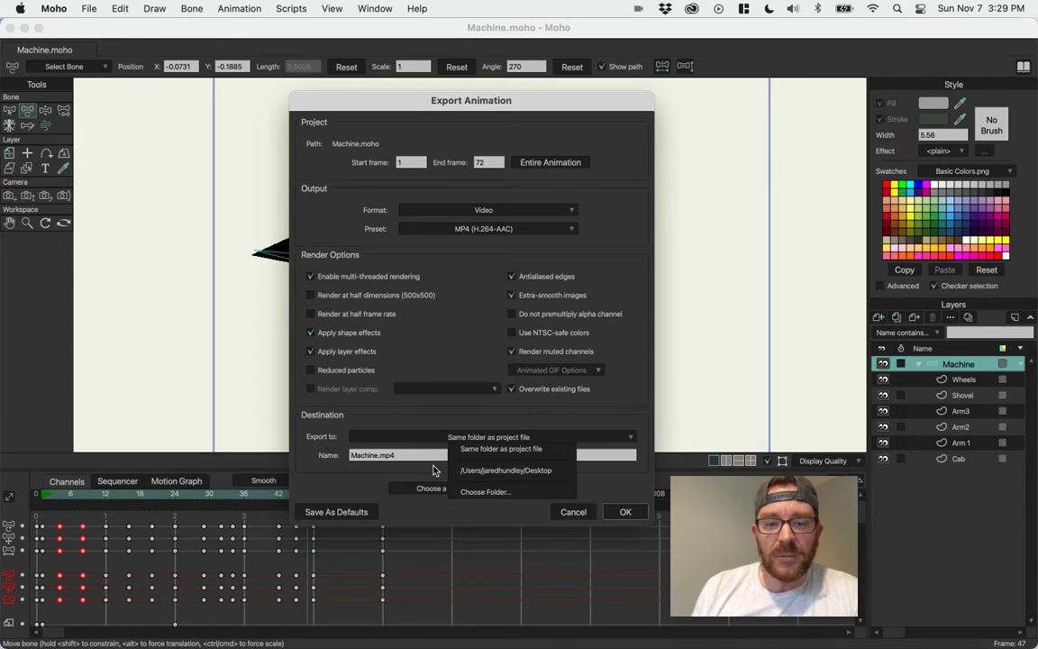
{"action": "left_click", "coordinate": [360, 482]}
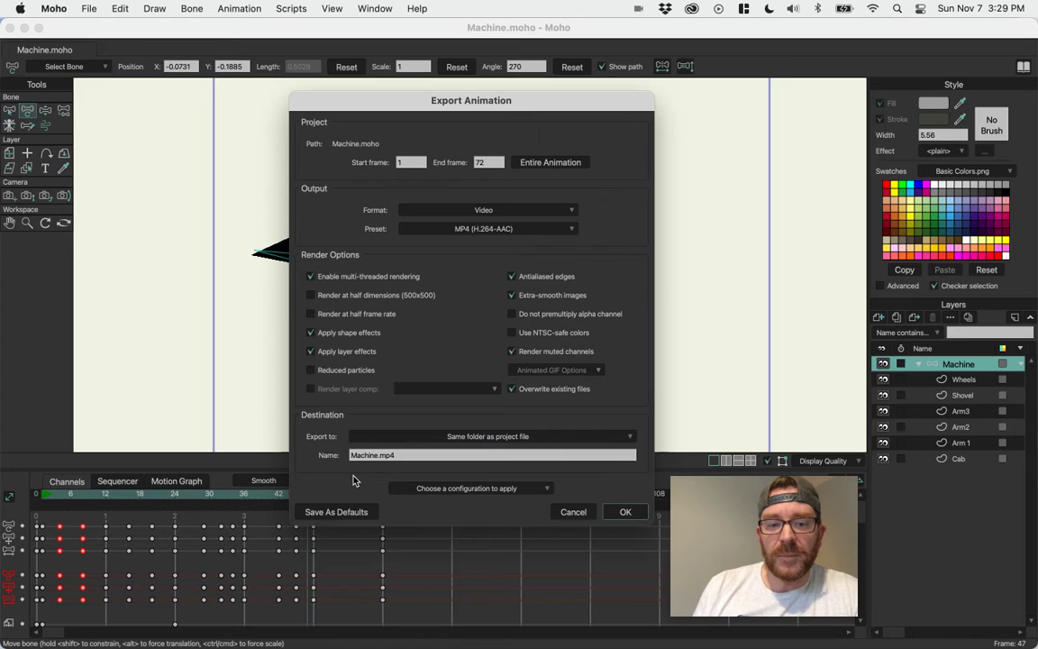
{"action": "double_click", "coordinate": [377, 456]}
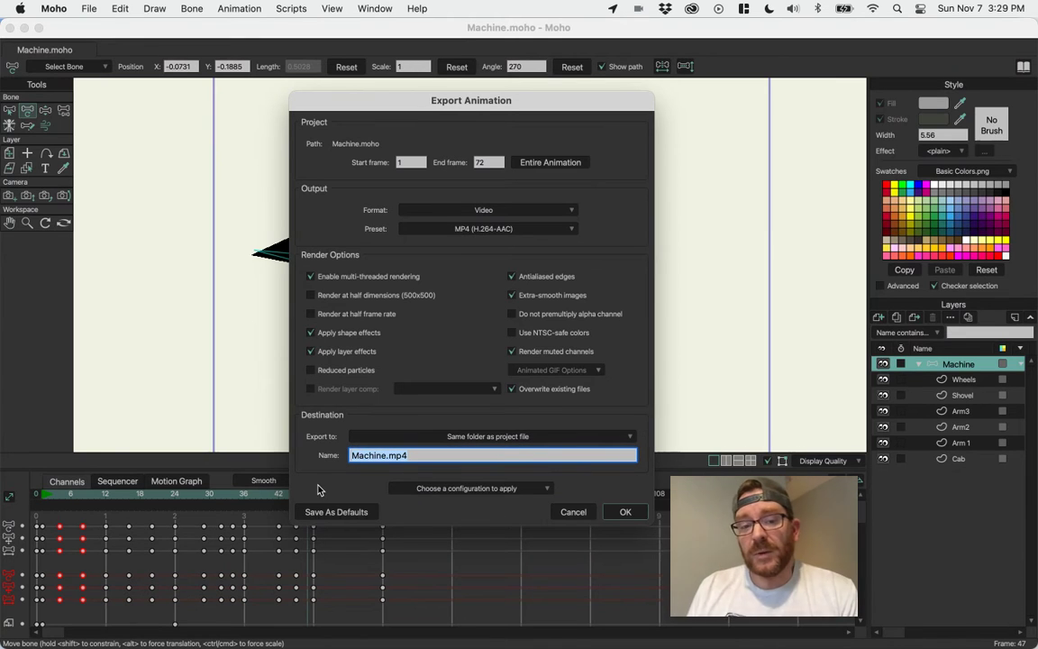
{"action": "left_click", "coordinate": [634, 513]}
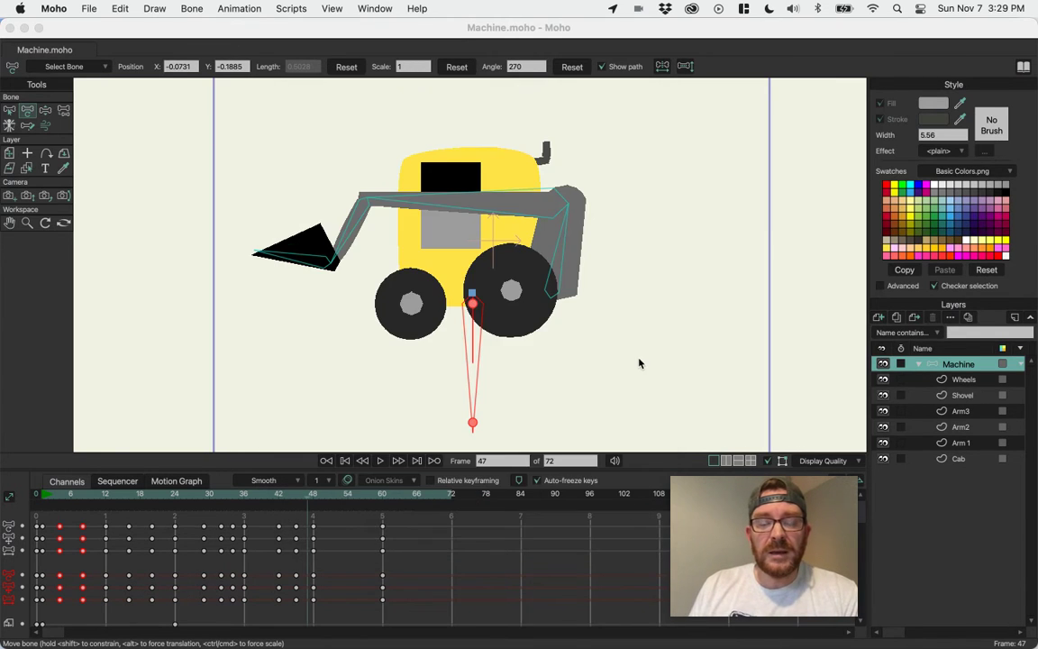
Move the Exporting progress window aside while Machine.mp4 renders and opens in QuickTime.
{"action": "left_click_drag", "start_coordinate": [657, 19], "coordinate": [531, 22]}
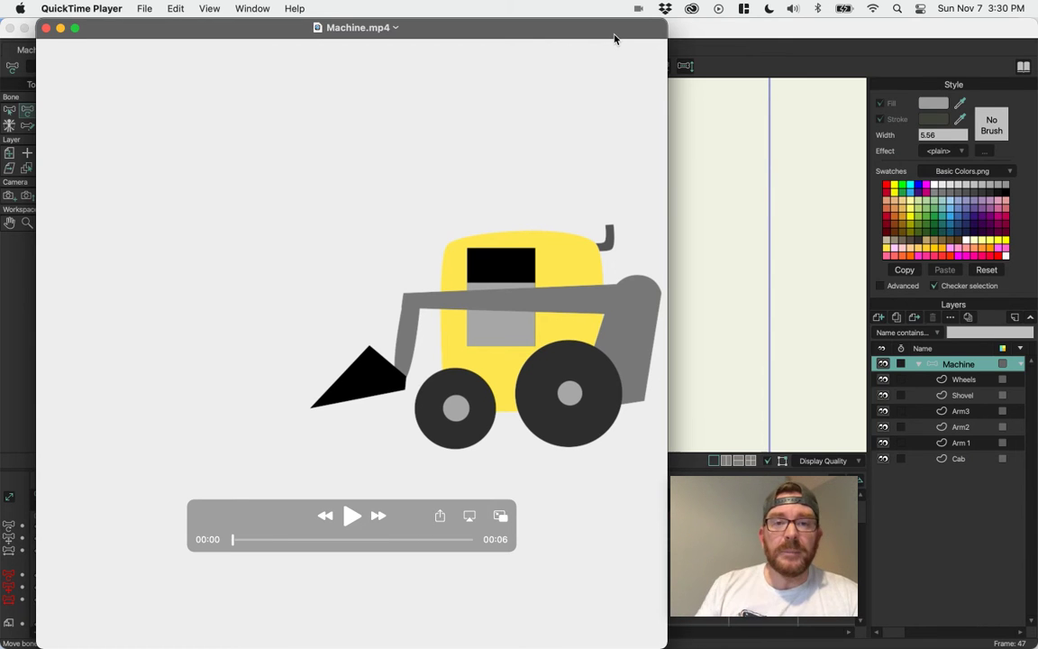
Play the 6-second Machine.mp4 in QuickTime Player, then close the player window.
{"action": "left_click_drag", "start_coordinate": [513, 33], "coordinate": [637, 28]}
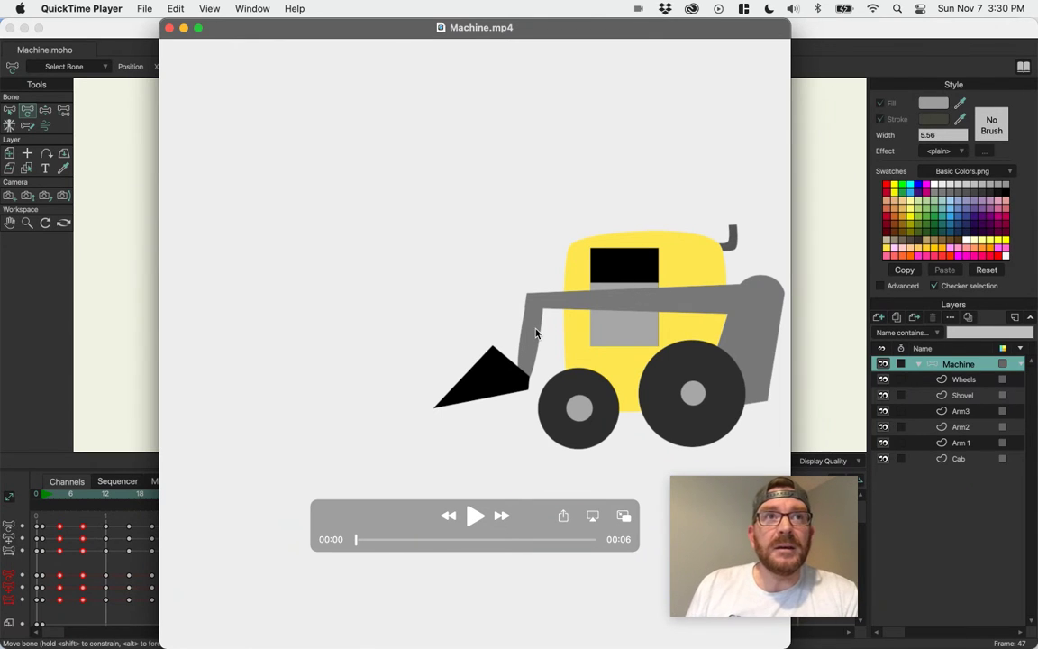
{"action": "left_click", "coordinate": [471, 516]}
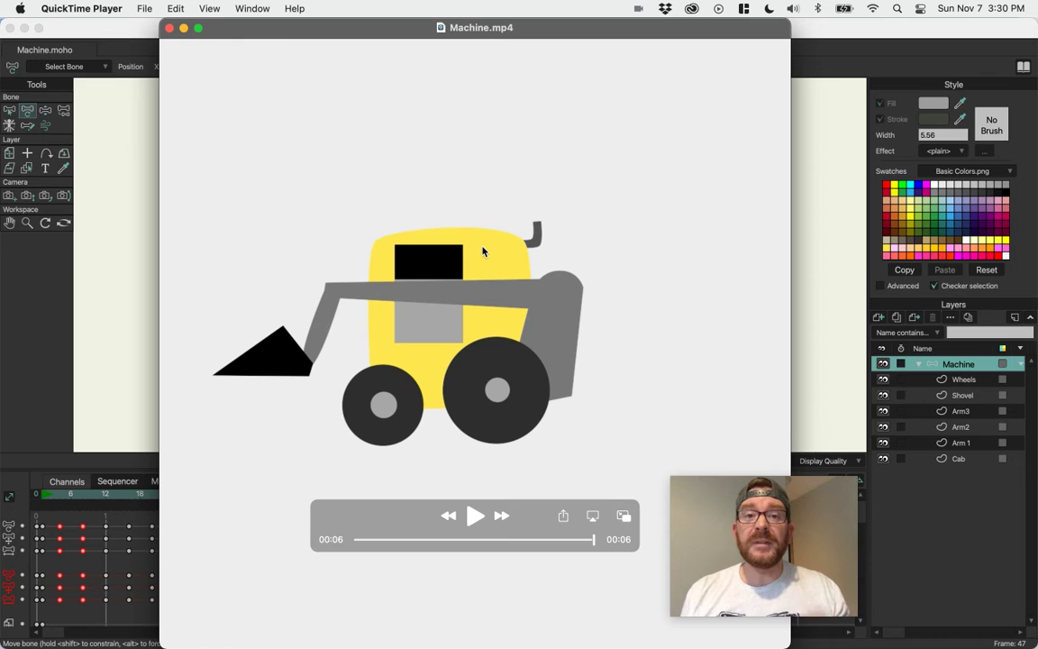
{"action": "left_click", "coordinate": [168, 30]}
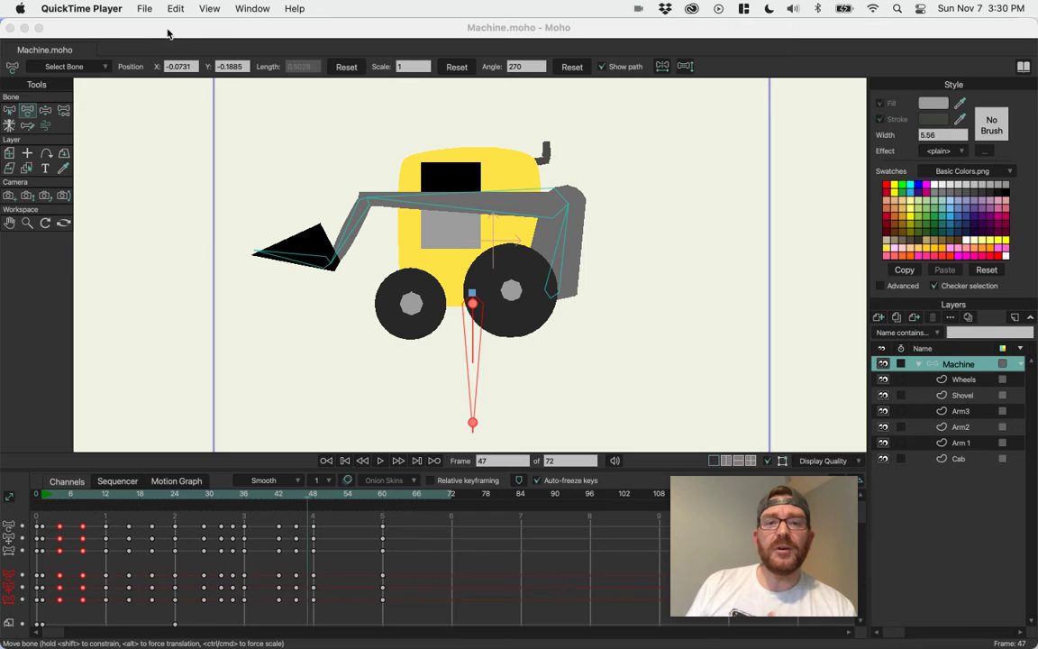
Group Machine.mp4 and Machine.moho together beside the other Moho Machine videos on the desktop.
{"action": "key", "text": "F11"}
{"action": "left_click_drag", "start_coordinate": [920, 584], "coordinate": [695, 311]}
{"action": "left_click_drag", "start_coordinate": [927, 388], "coordinate": [696, 261]}
{"action": "left_click_drag", "start_coordinate": [662, 221], "coordinate": [796, 311]}
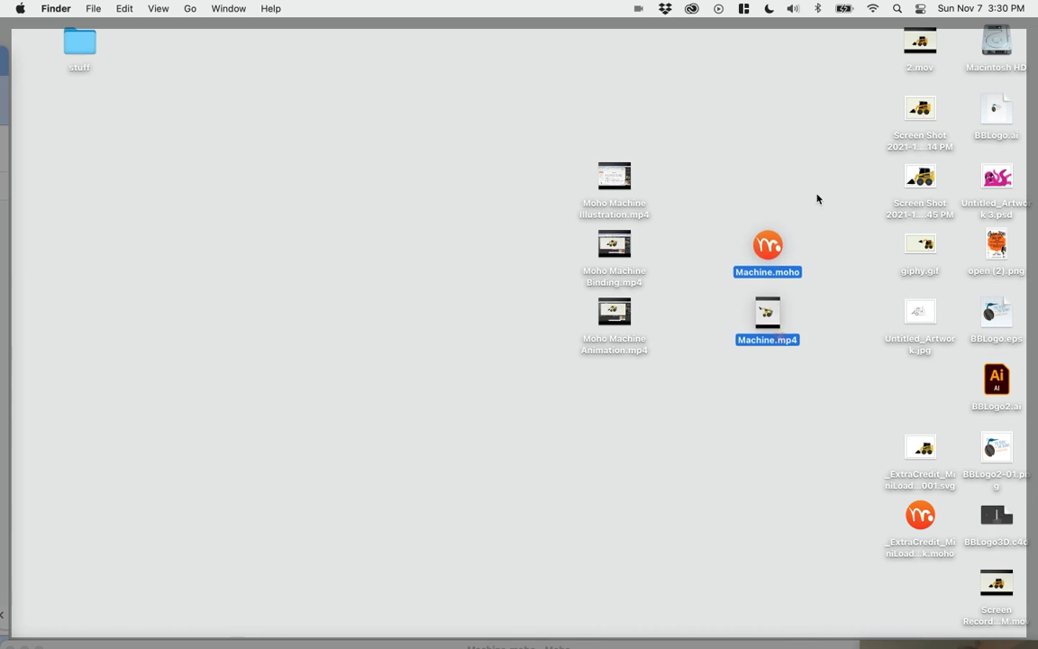
{"action": "left_click", "coordinate": [791, 303]}
Check the actions available for Machine.mp4, then return to Moho.
{"action": "left_click", "coordinate": [782, 309]}
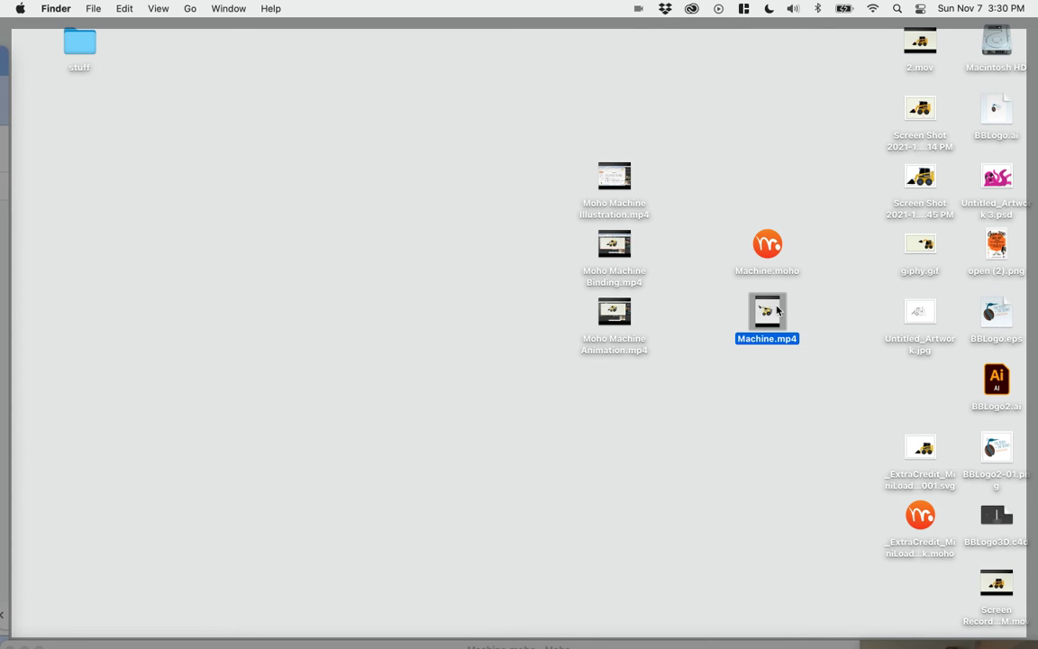
{"action": "right_click", "coordinate": [778, 309]}
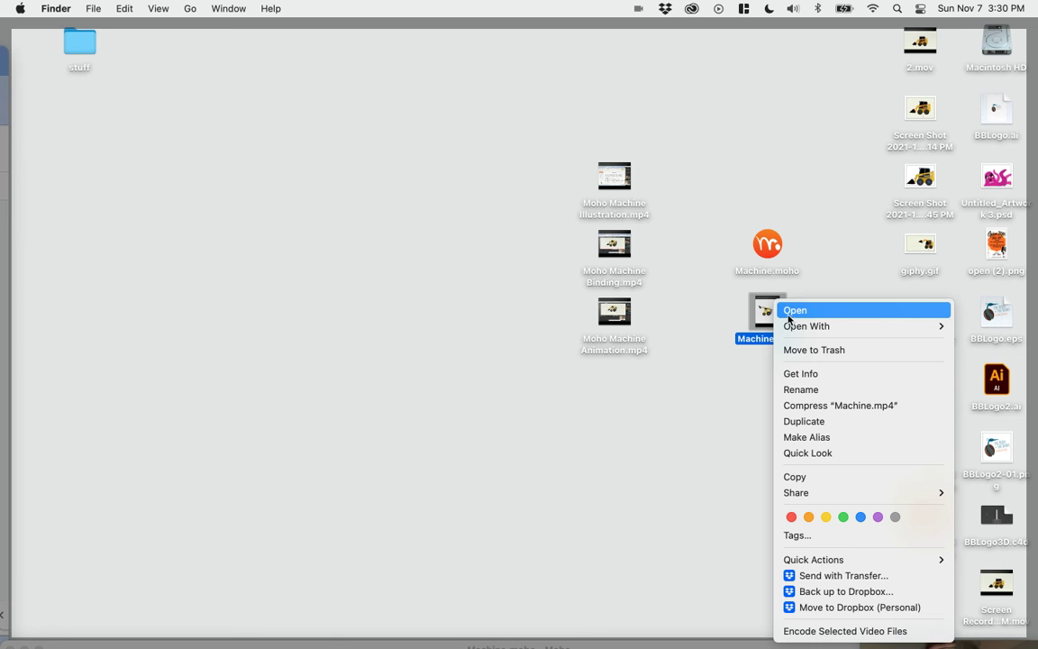
{"action": "left_click", "coordinate": [720, 104]}
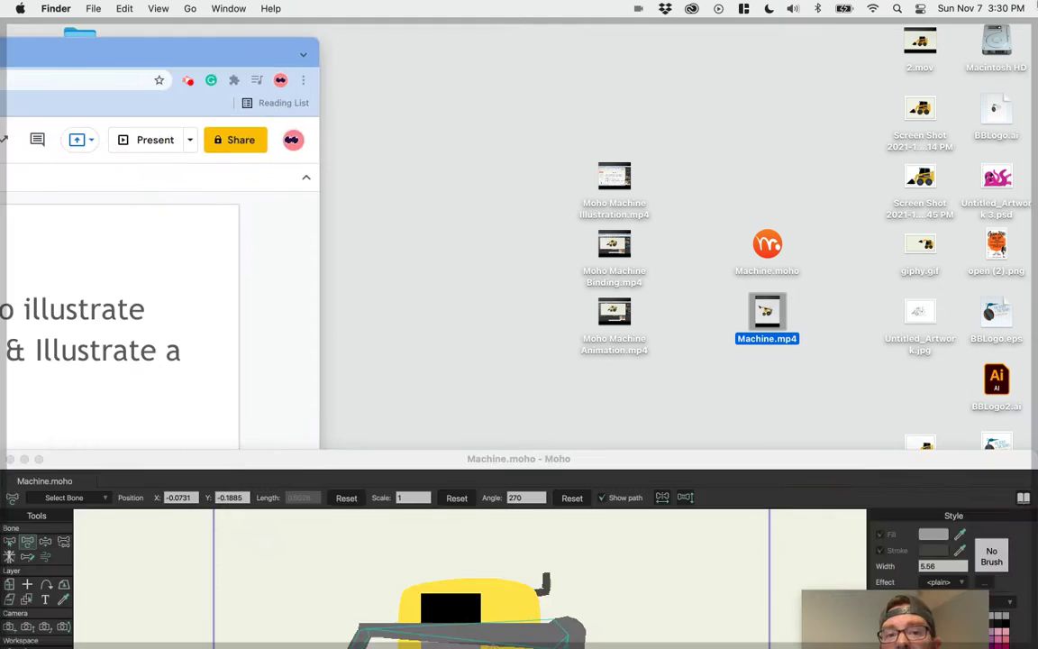
{"action": "left_click", "coordinate": [638, 34]}
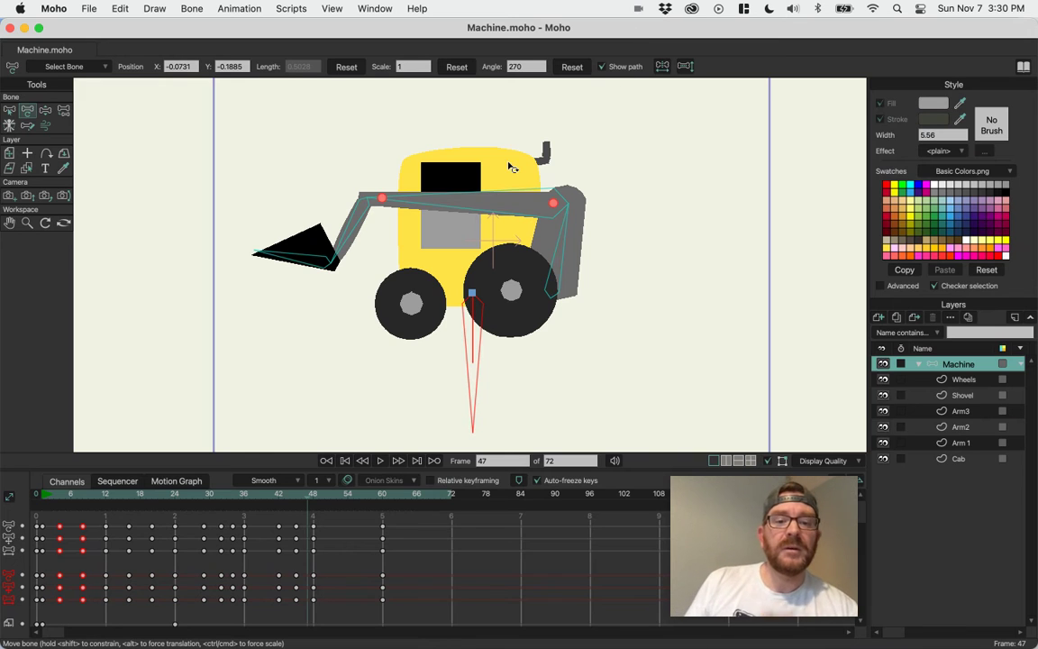
Open Moho's File menu.
{"action": "left_click", "coordinate": [82, 7]}
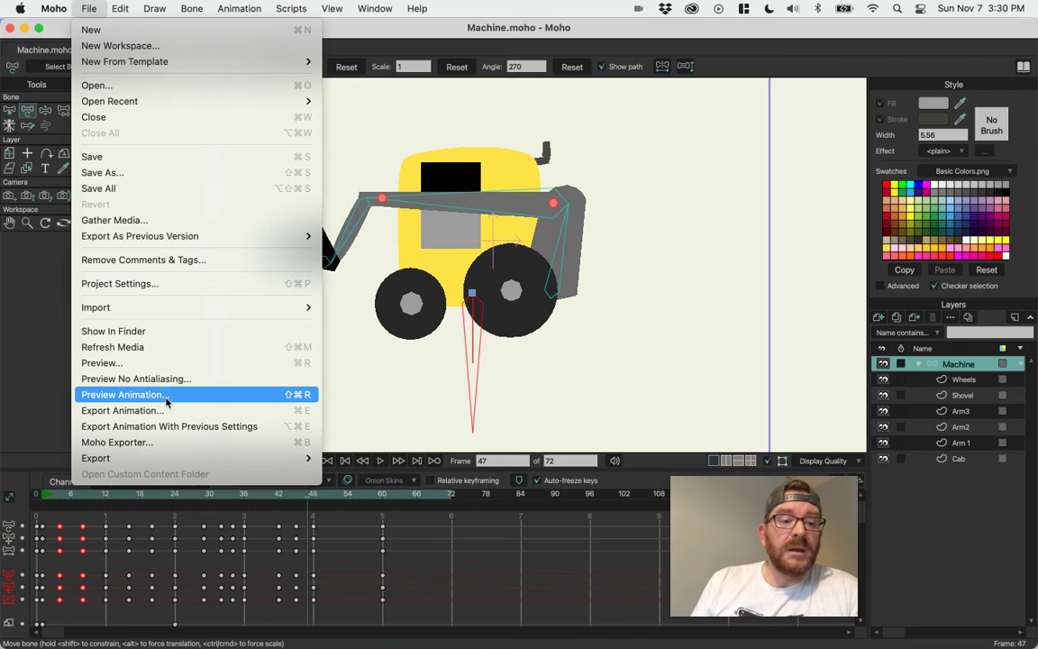
Set the export format to Animated GIF, keep the name Machine.gif, and render it.
{"action": "left_click", "coordinate": [135, 410]}
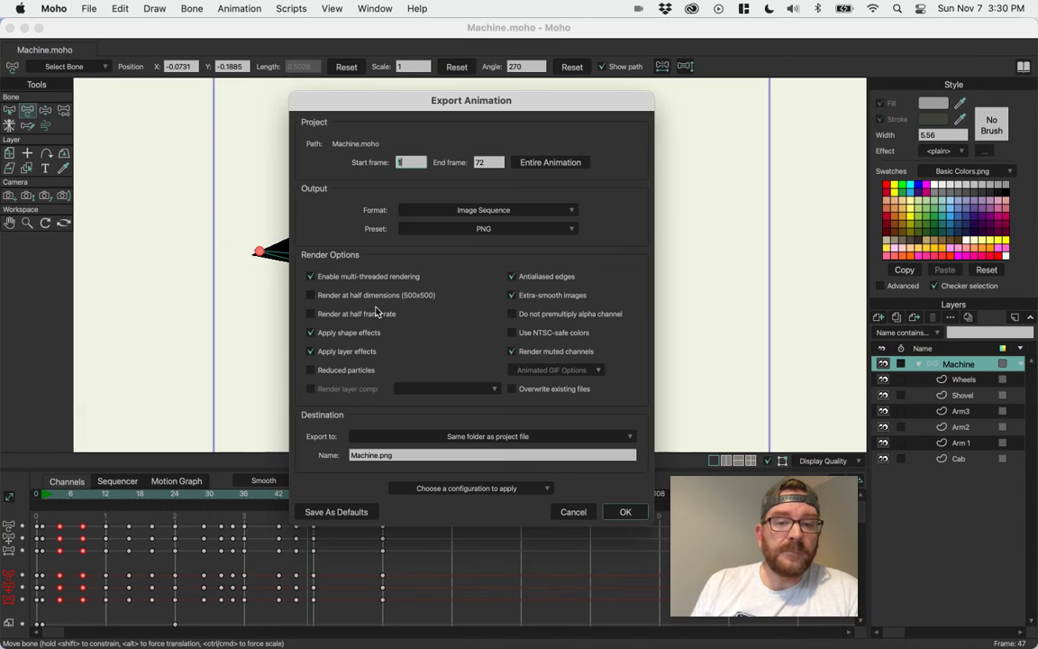
{"action": "left_click", "coordinate": [467, 213]}
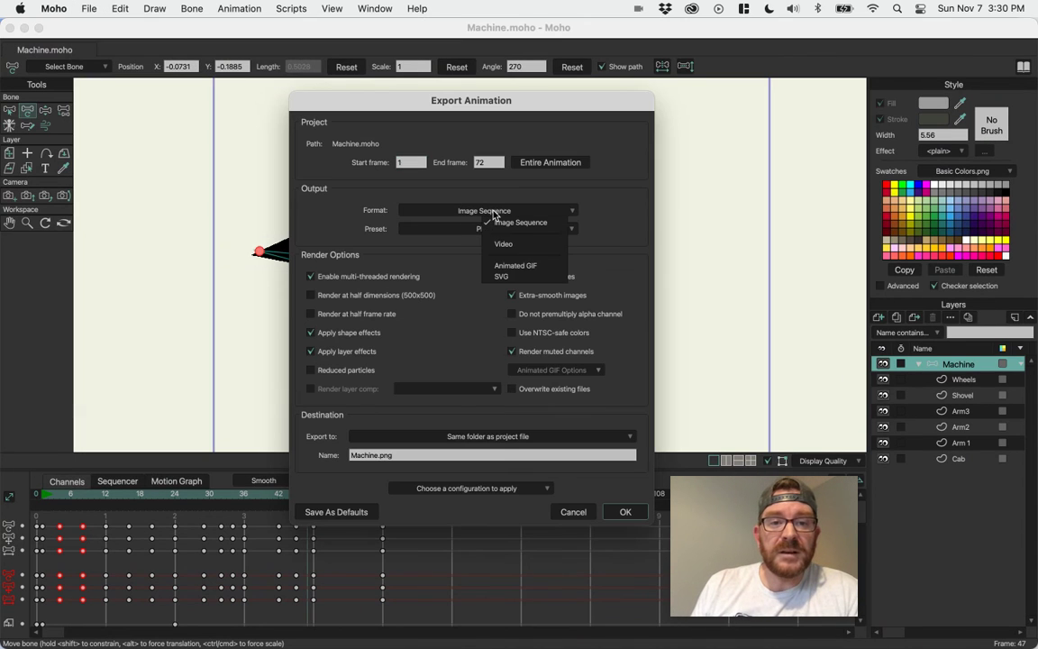
{"action": "left_click", "coordinate": [523, 267]}
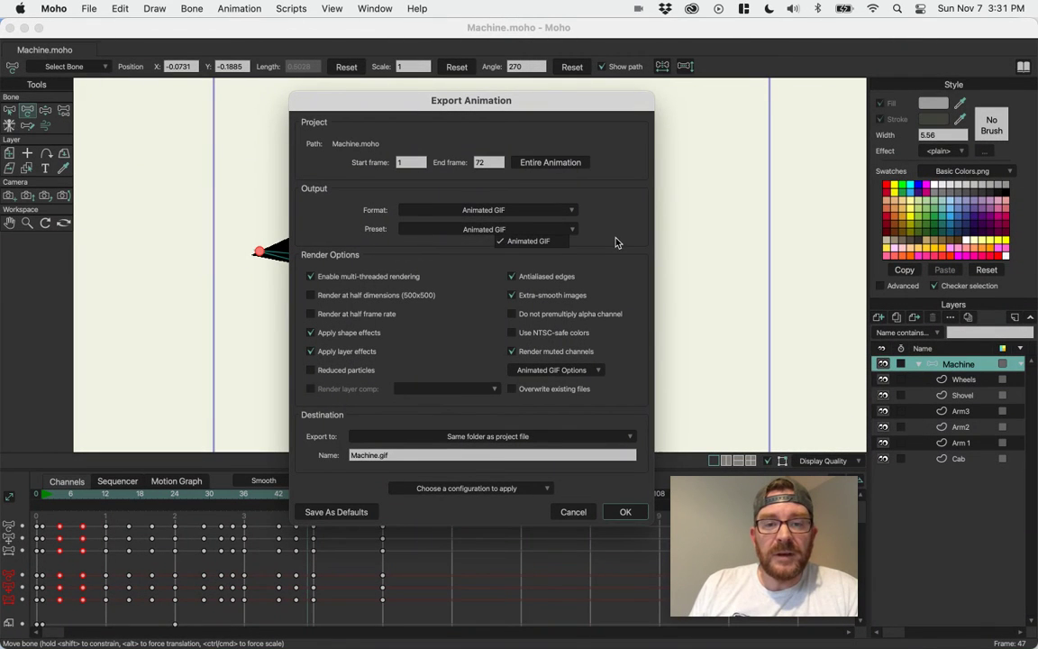
{"action": "left_click", "coordinate": [397, 456]}
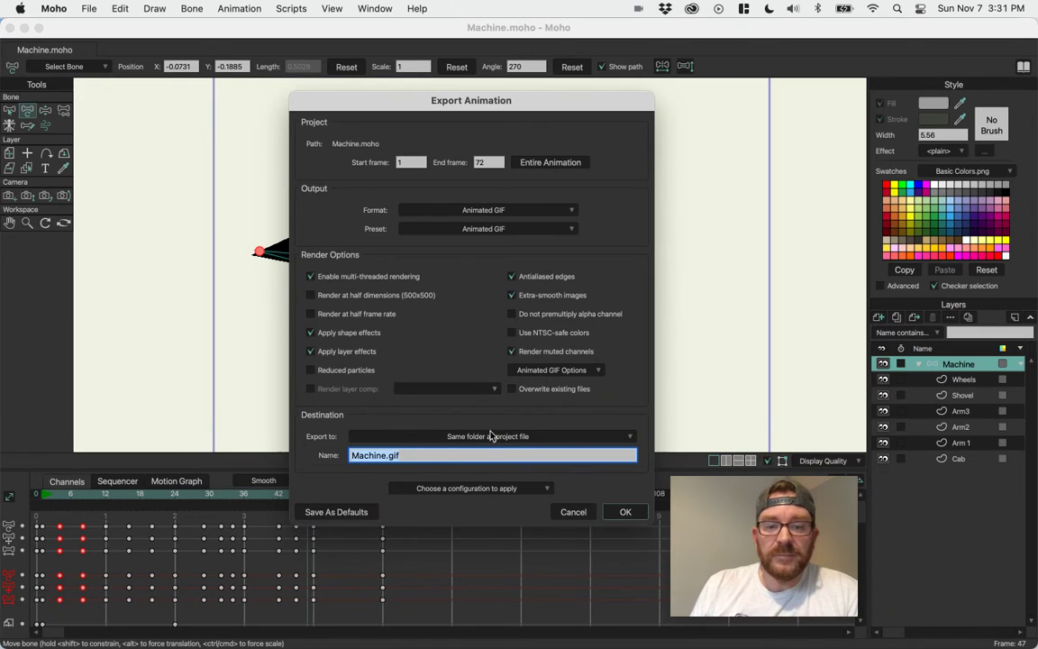
{"action": "left_click", "coordinate": [622, 512]}
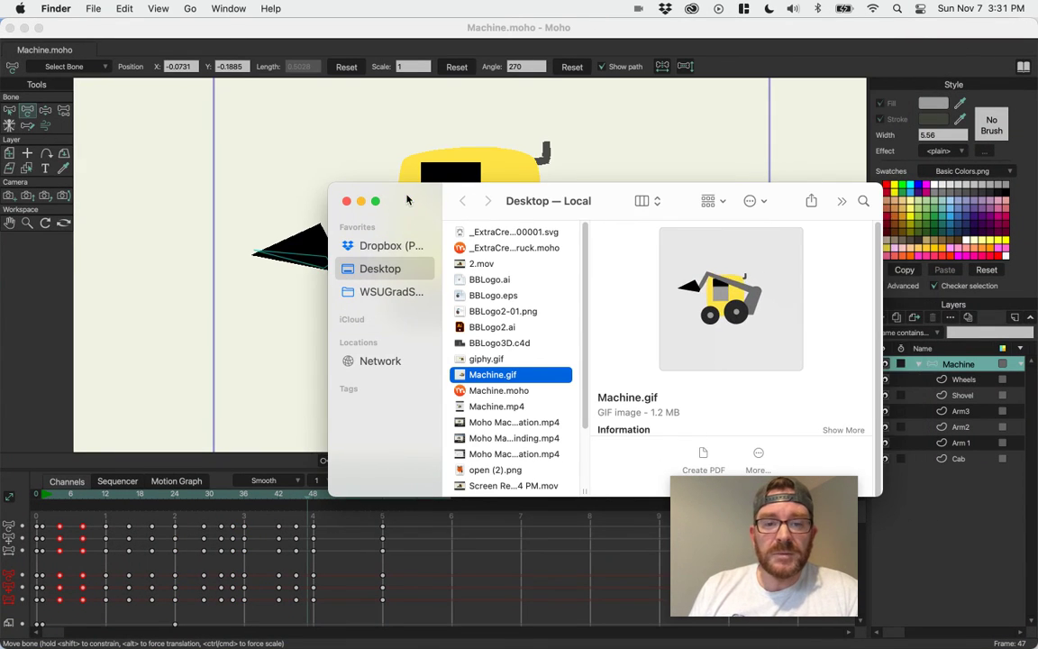
Reveal the desktop and place Machine.gif directly below Machine.mp4 beside the other Machine files.
{"action": "key", "text": "F11"}
{"action": "left_click_drag", "start_coordinate": [919, 383], "coordinate": [775, 372]}
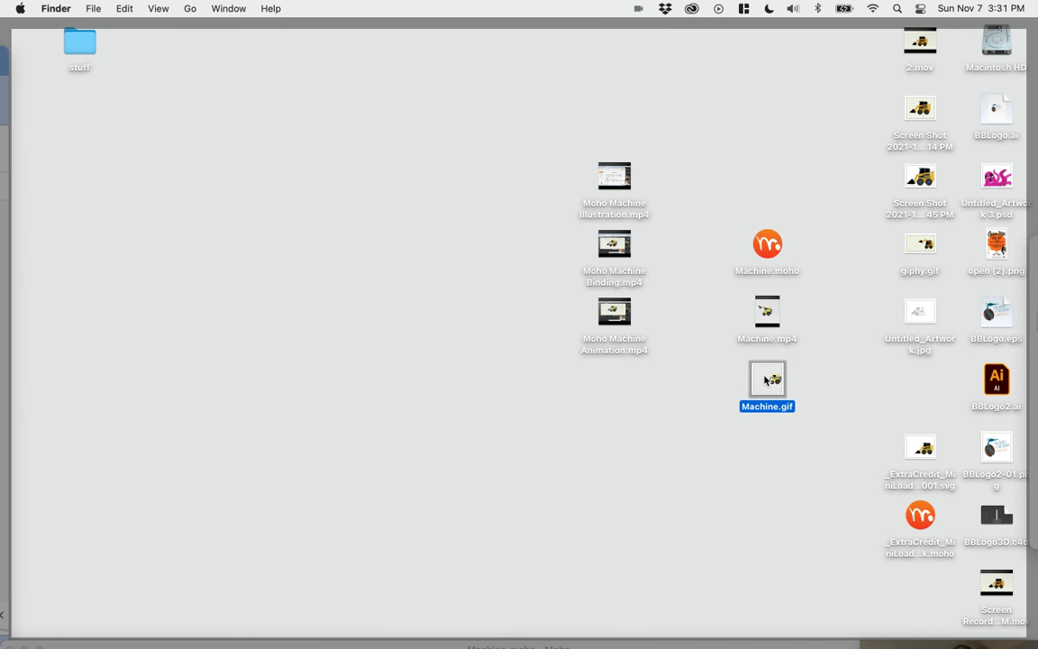
{"action": "key", "text": "space"}
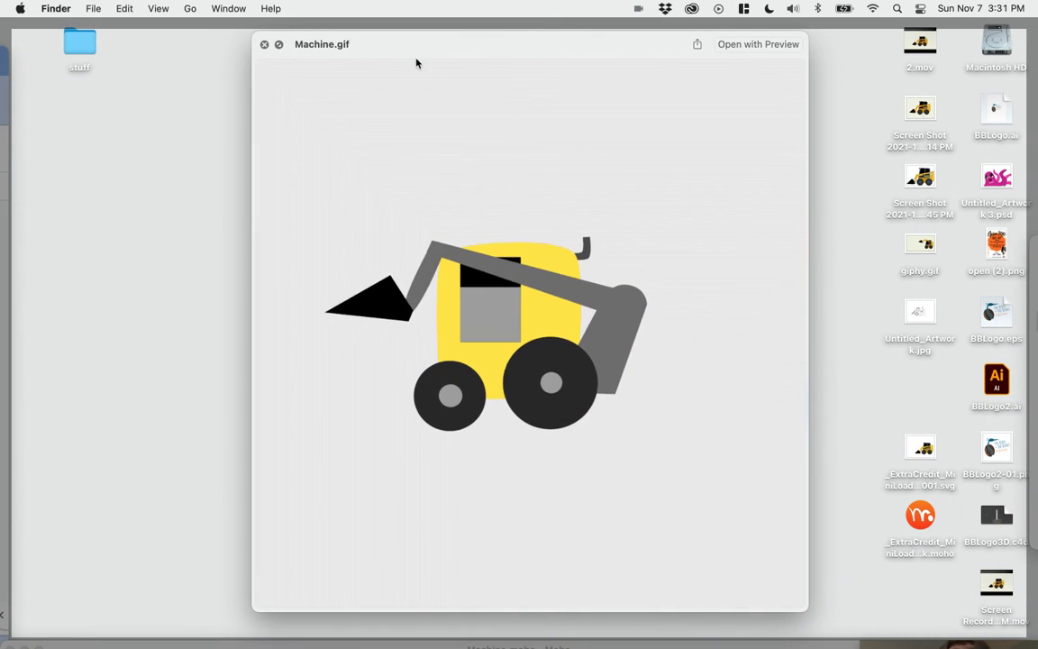
{"action": "key", "text": "space"}
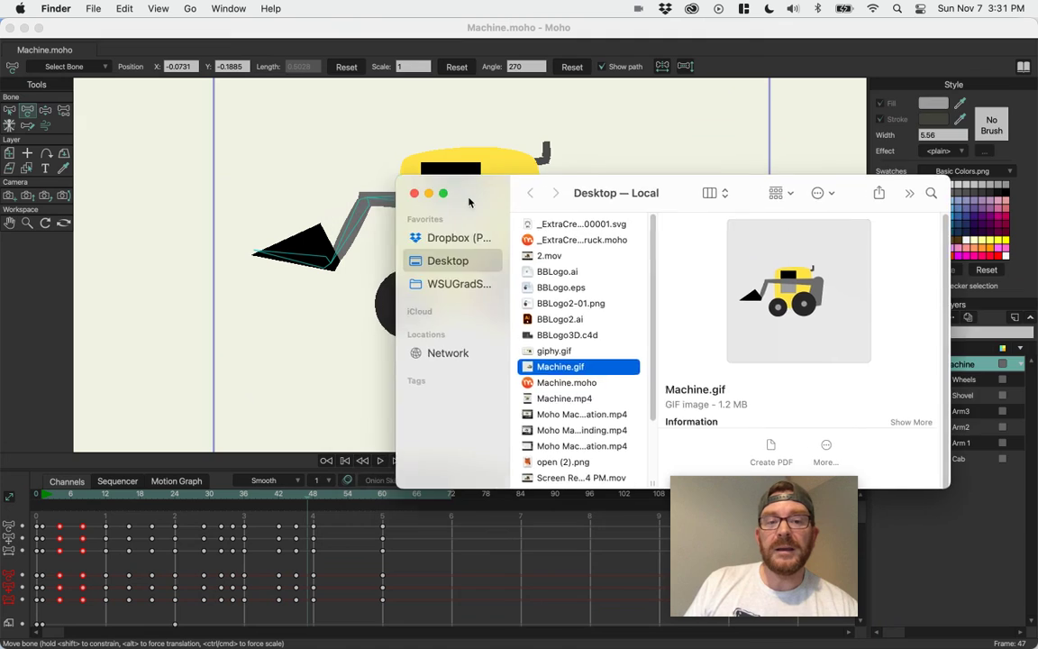
Shift the Finder Desktop window up and right to uncover more of the Moho canvas.
{"action": "left_click_drag", "start_coordinate": [470, 203], "coordinate": [607, 149]}
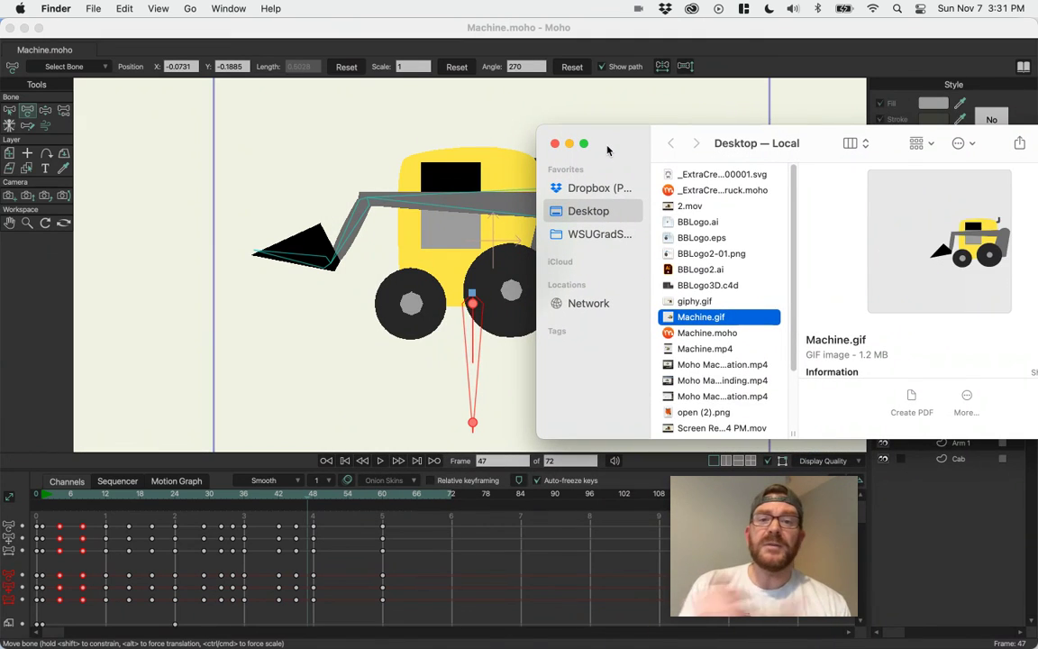